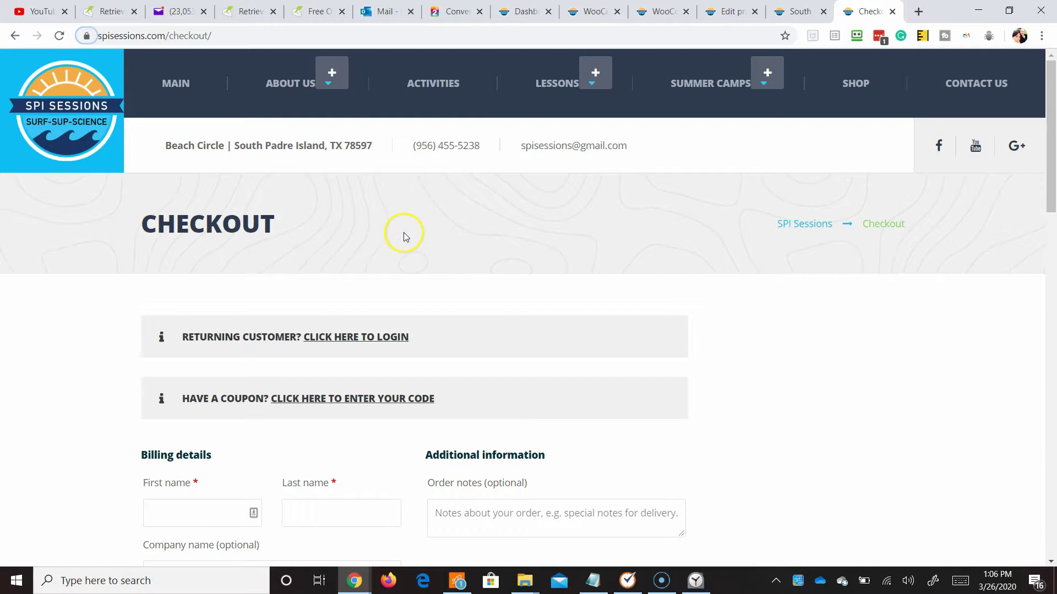
Step: Review the SPI Sessions checkout's standard billing fields, then return to the Edit Product tab
scroll(413, 242, down, 5)
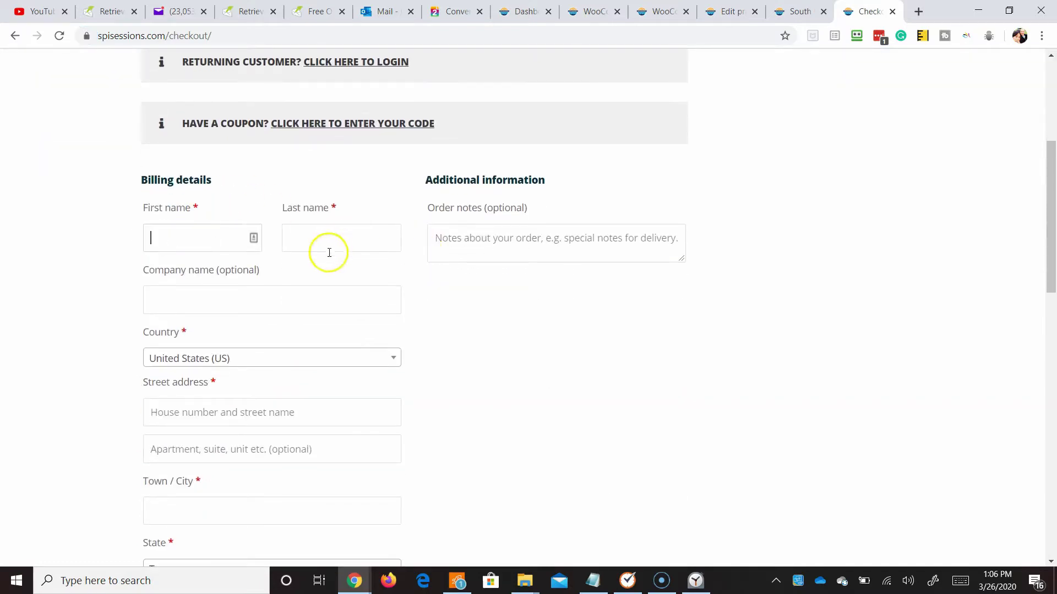
scroll(264, 269, down, 1)
scroll(217, 328, down, 1)
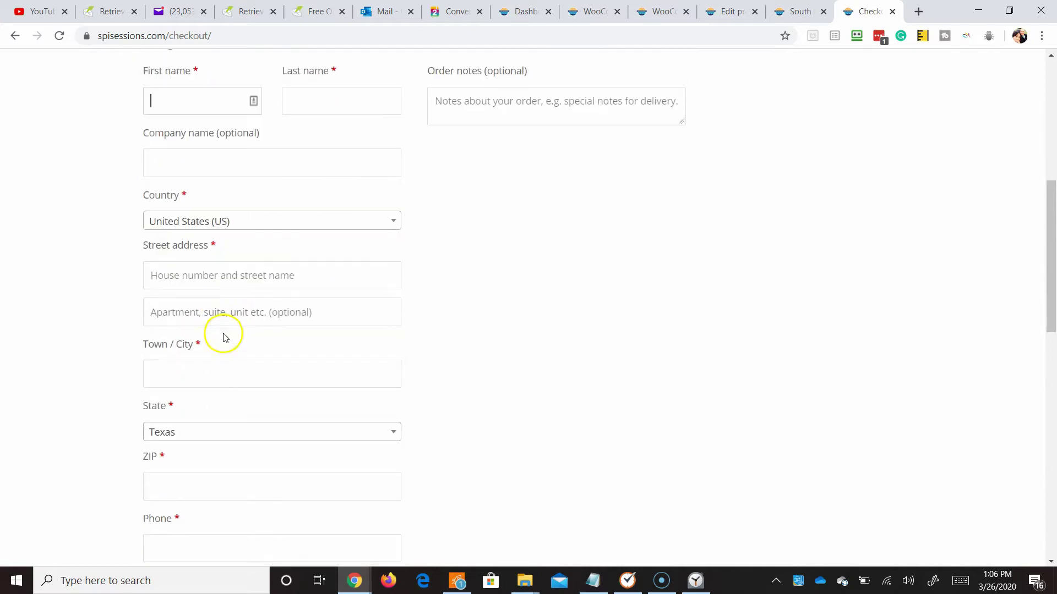
scroll(286, 359, down, 1)
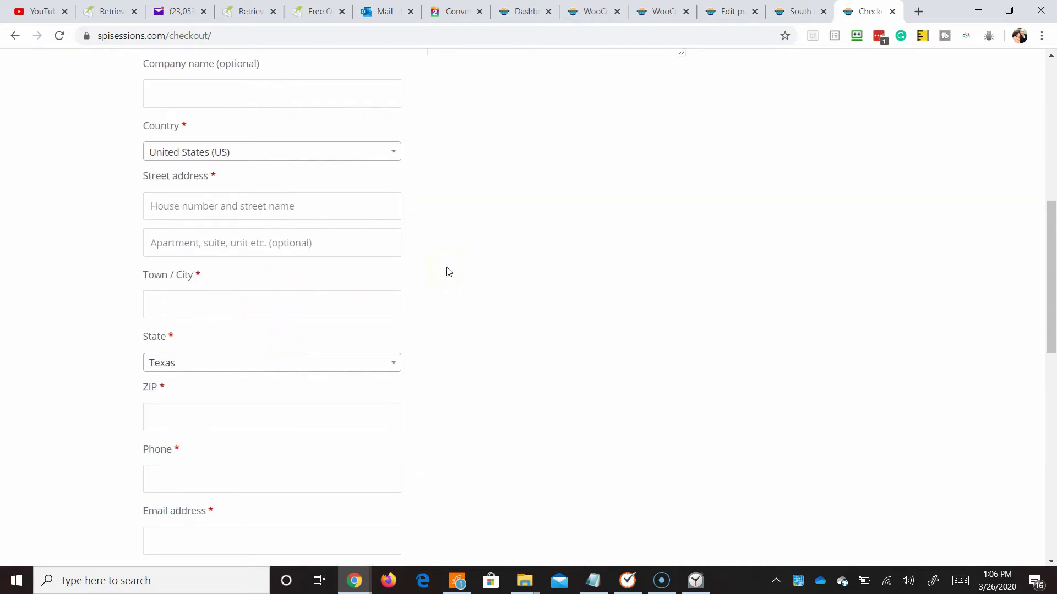
scroll(520, 248, down, 2)
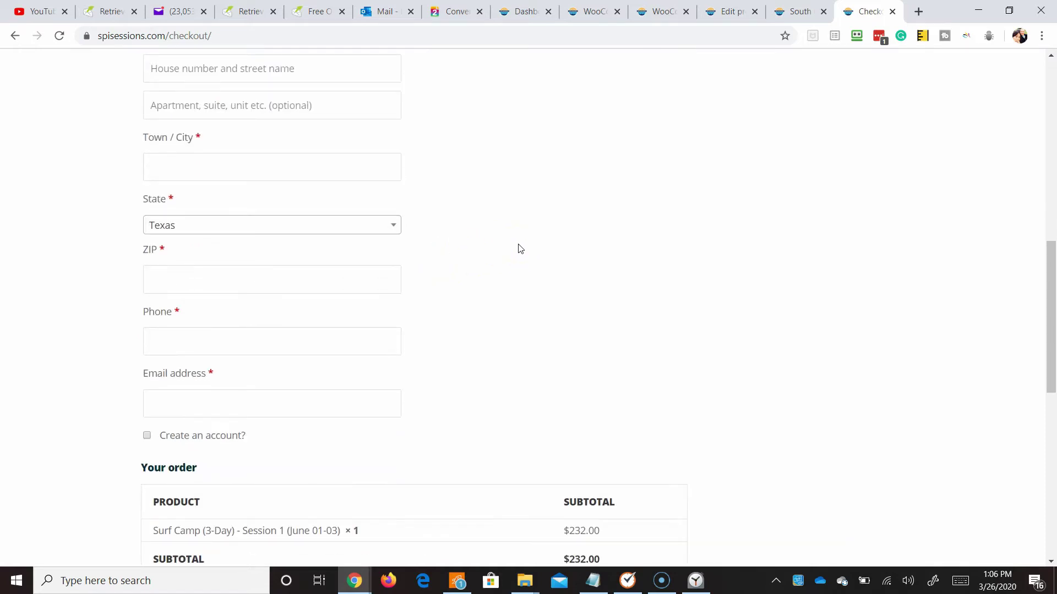
scroll(520, 249, up, 3)
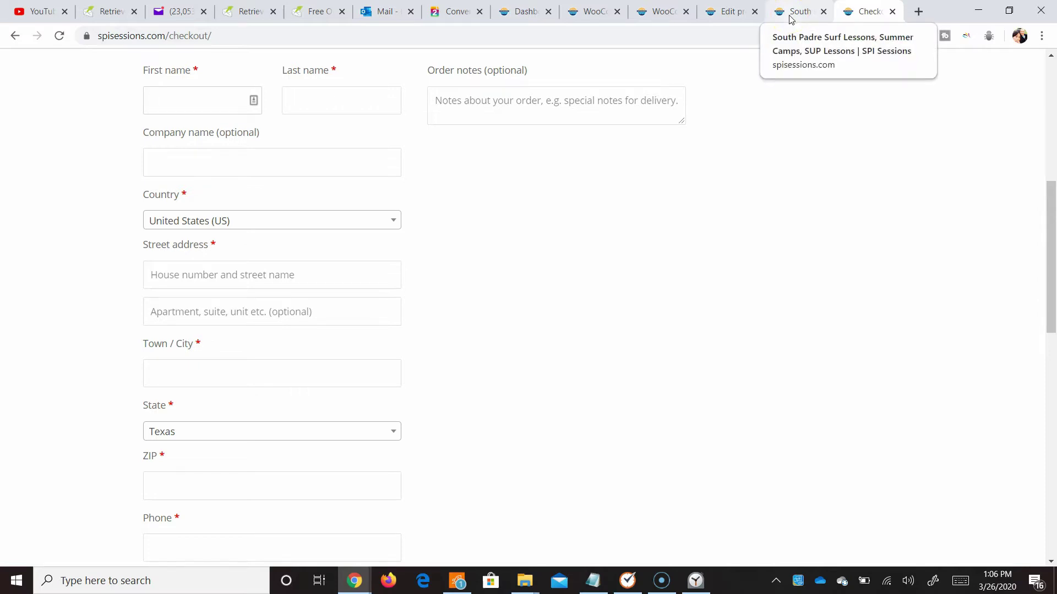
click(731, 13)
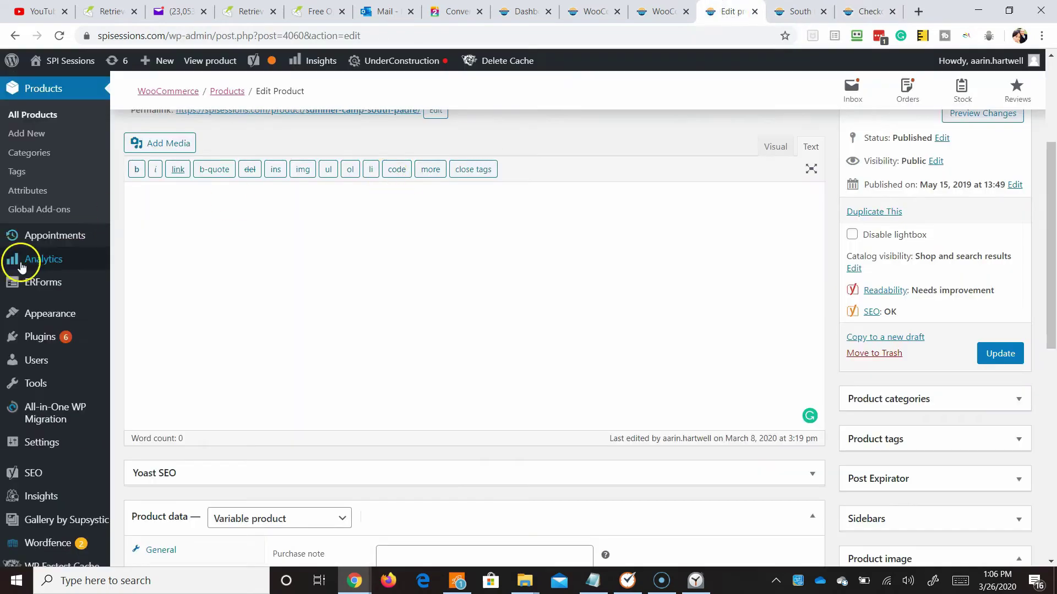
Step: Search the WordPress plugin directory for 'checkout editor' under Plugins > Add New
mouse_move(23, 394)
click(39, 338)
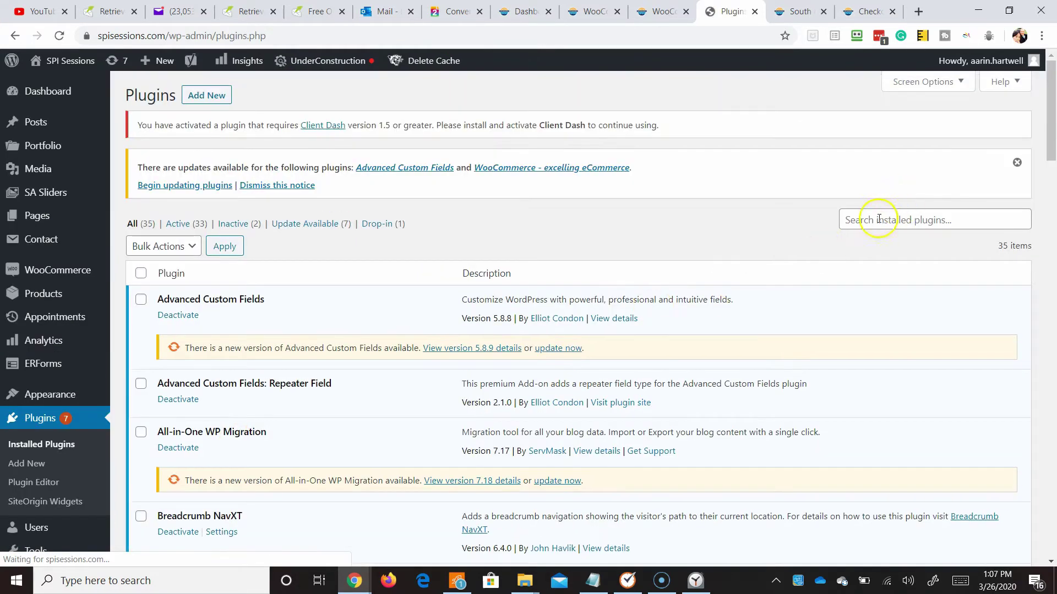
click(876, 219)
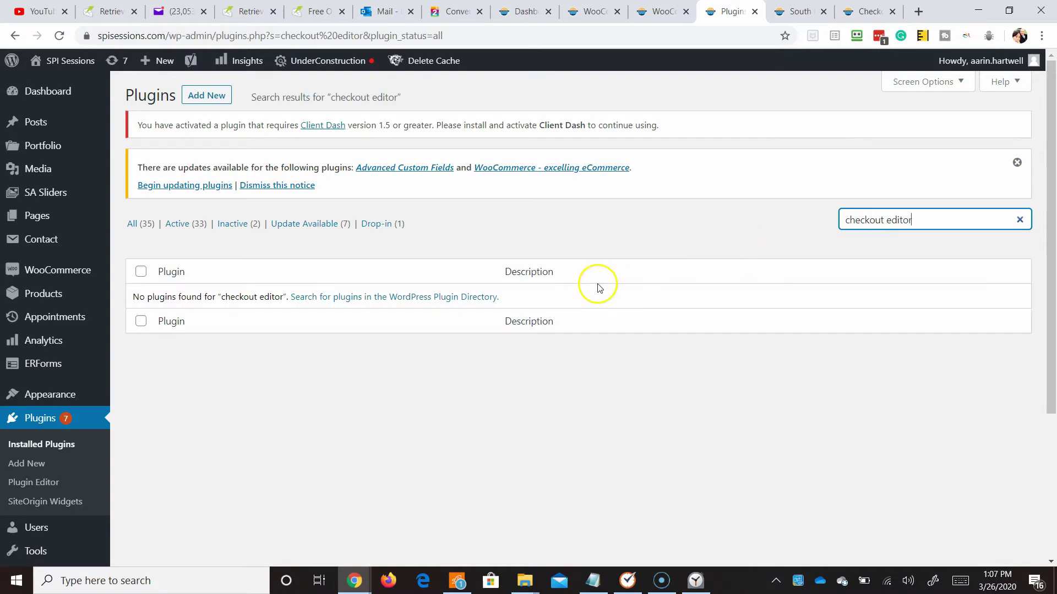
click(203, 95)
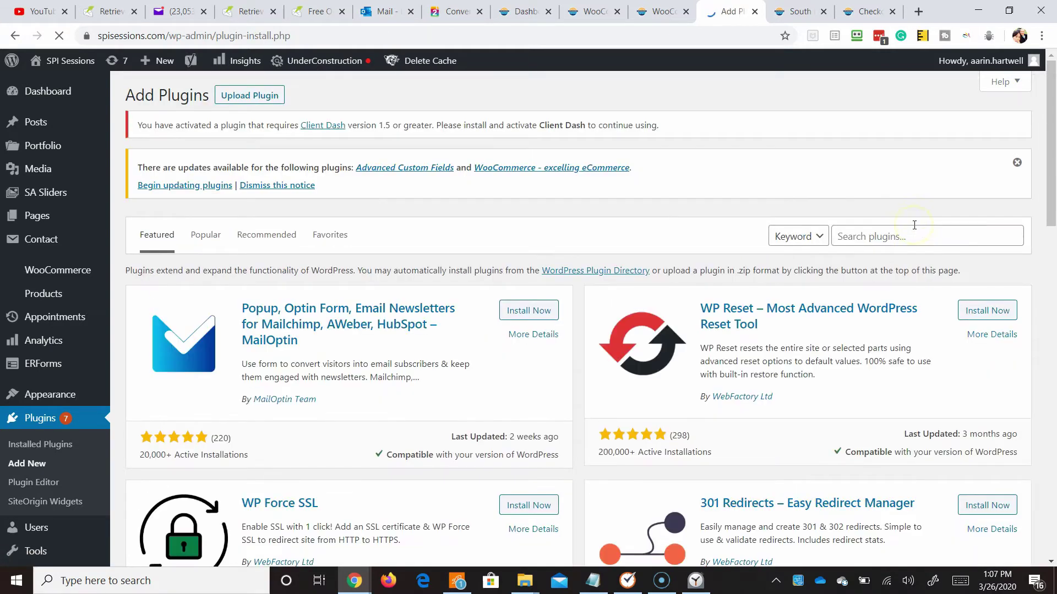
click(903, 234)
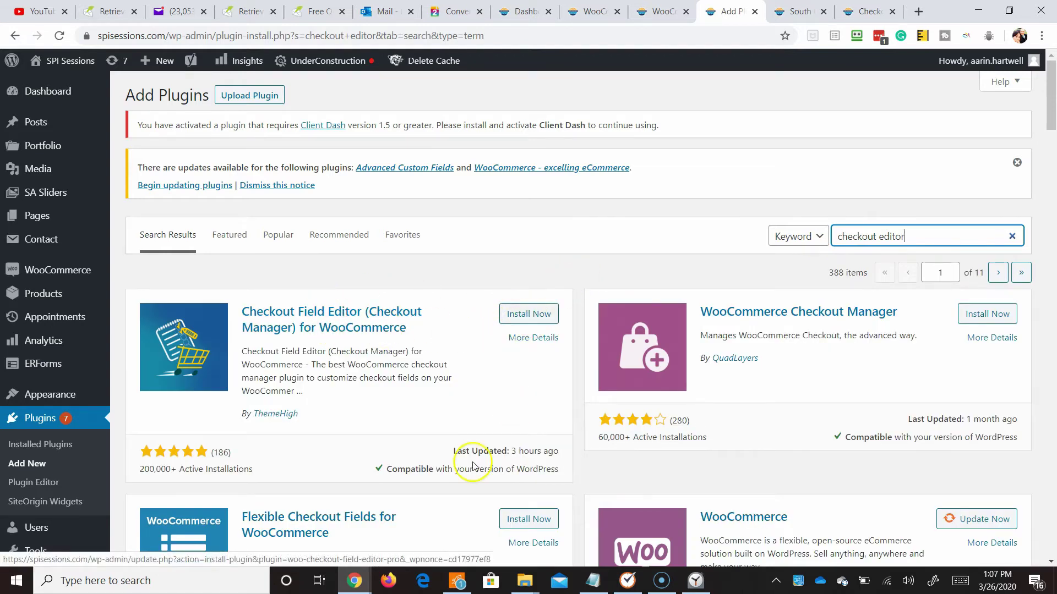
drag(470, 450, 561, 455)
Step: Install and activate the Checkout Field Editor for WooCommerce plugin and reach its settings
click(533, 376)
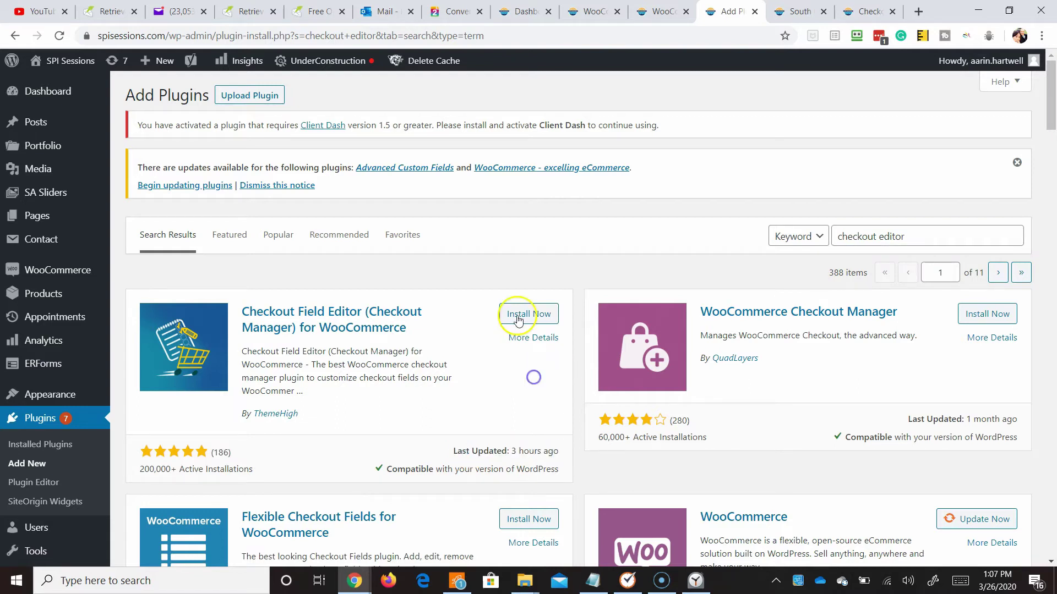
click(518, 316)
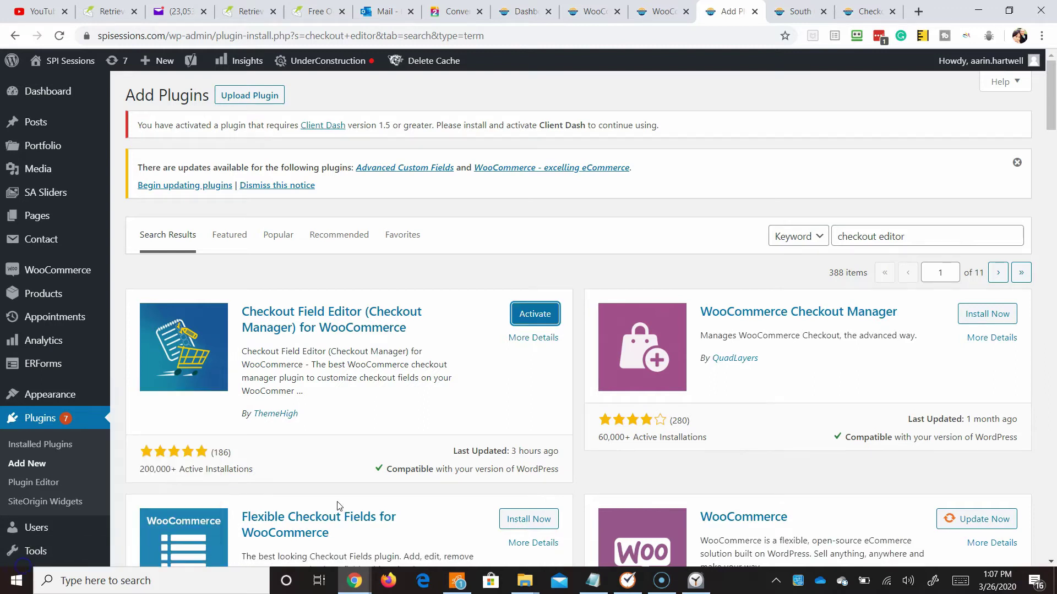
click(527, 318)
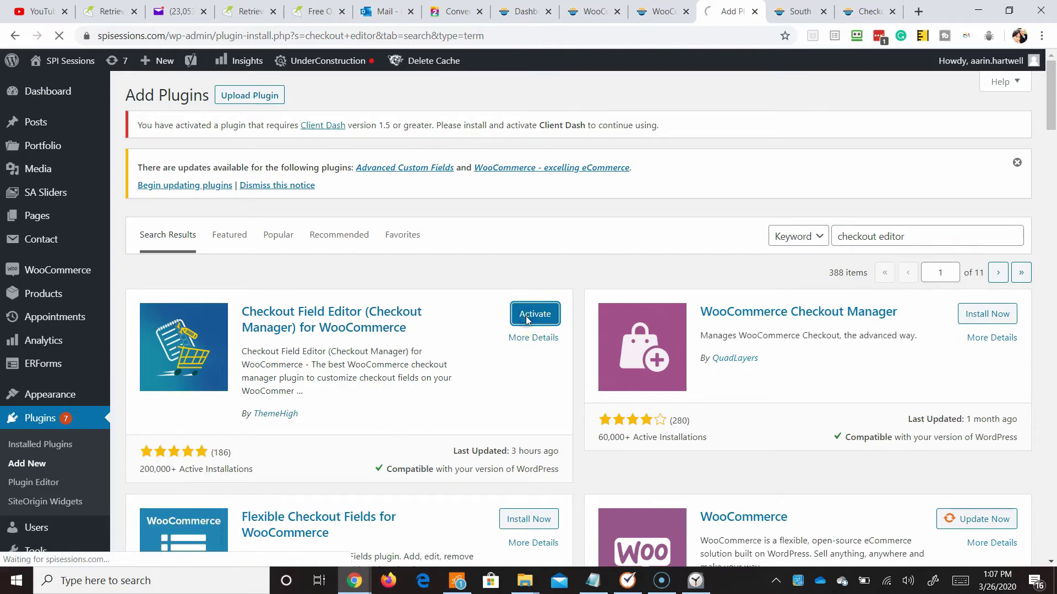
scroll(369, 439, down, 3)
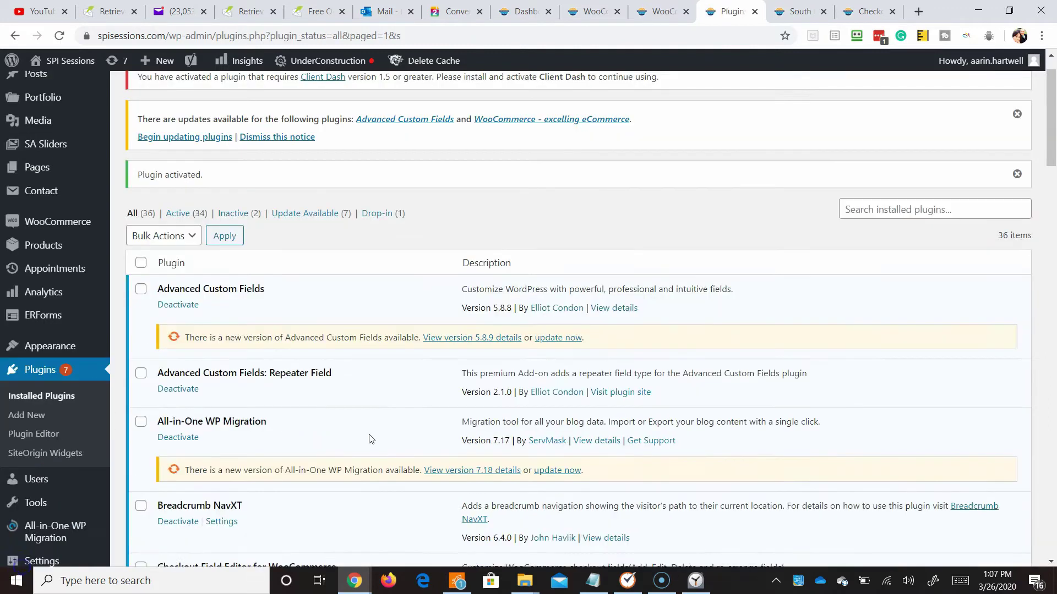
click(289, 420)
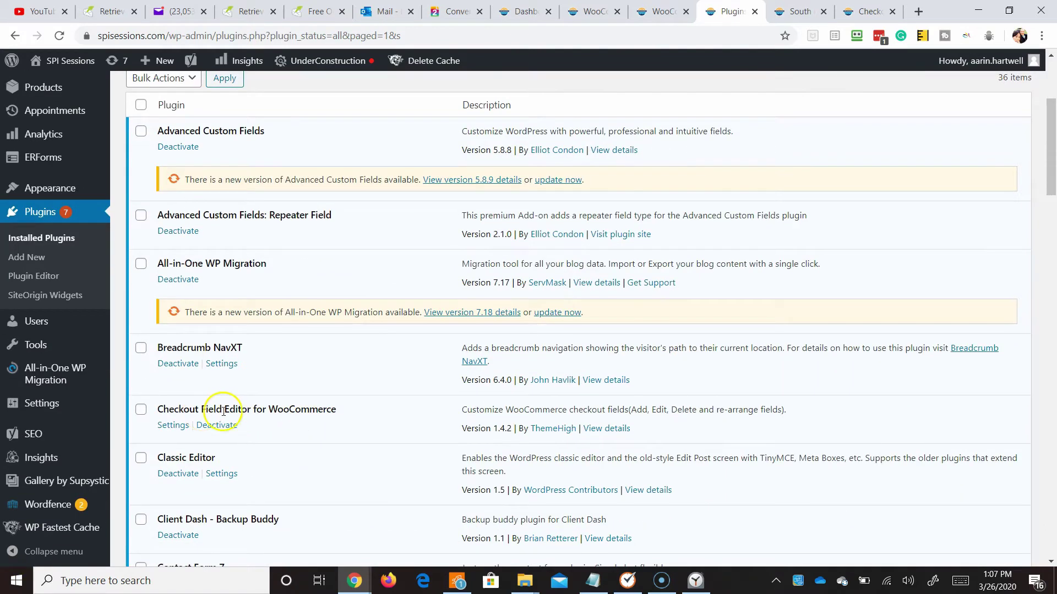
click(174, 425)
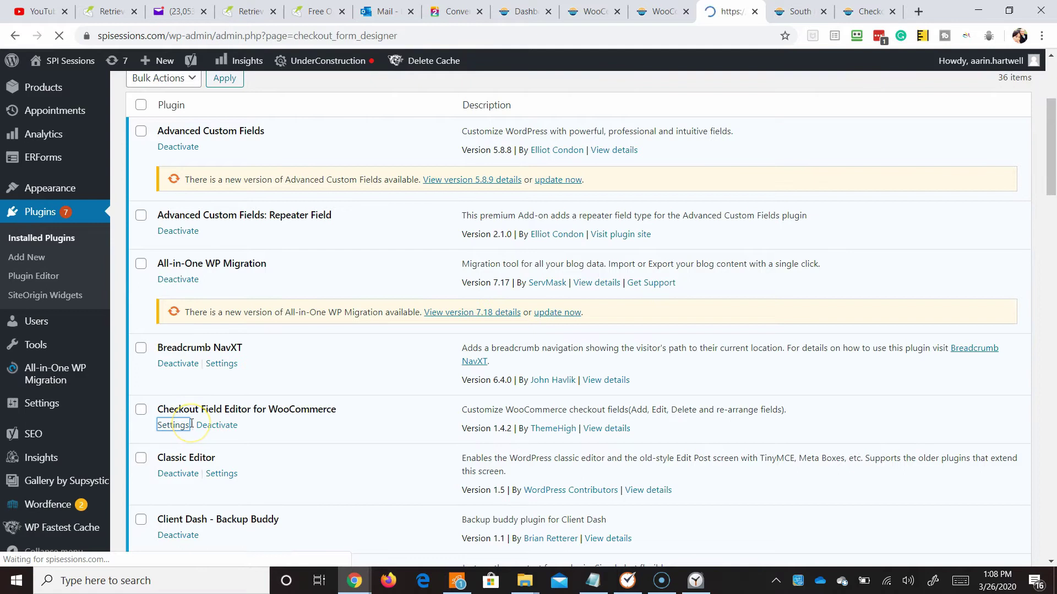
Step: Add and save a required text billing field billing_age, labelled Child's Age, with placeholder 10
scroll(191, 423, down, 3)
scroll(192, 423, down, 1)
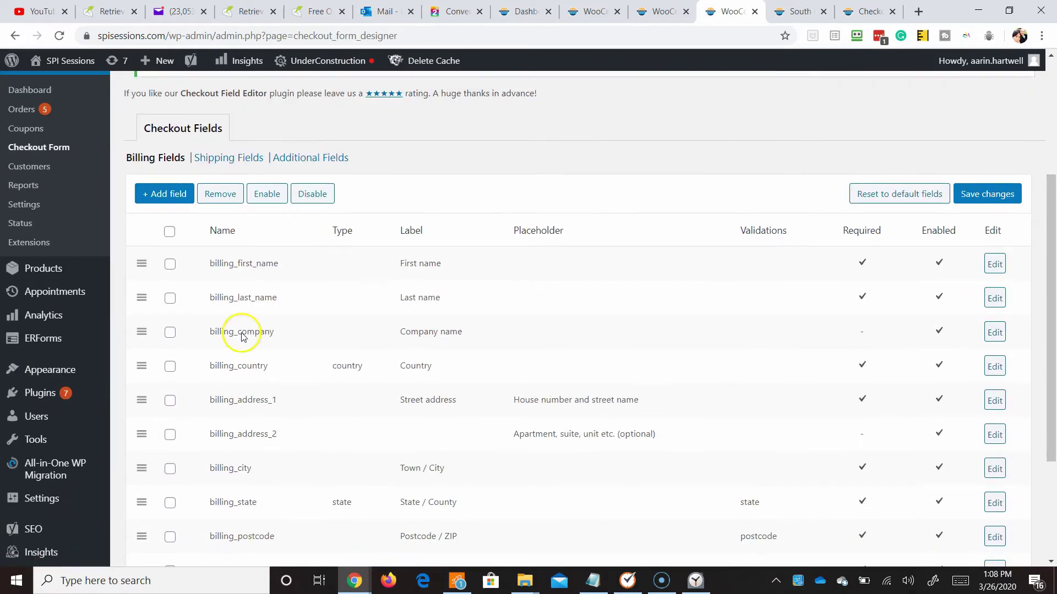
scroll(366, 276, down, 2)
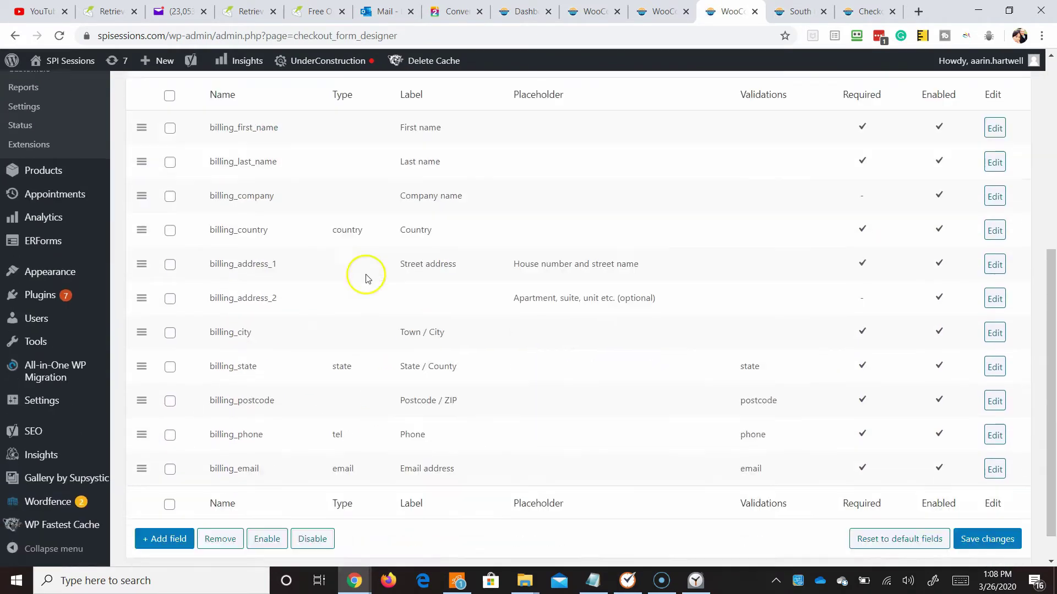
scroll(286, 281, up, 1)
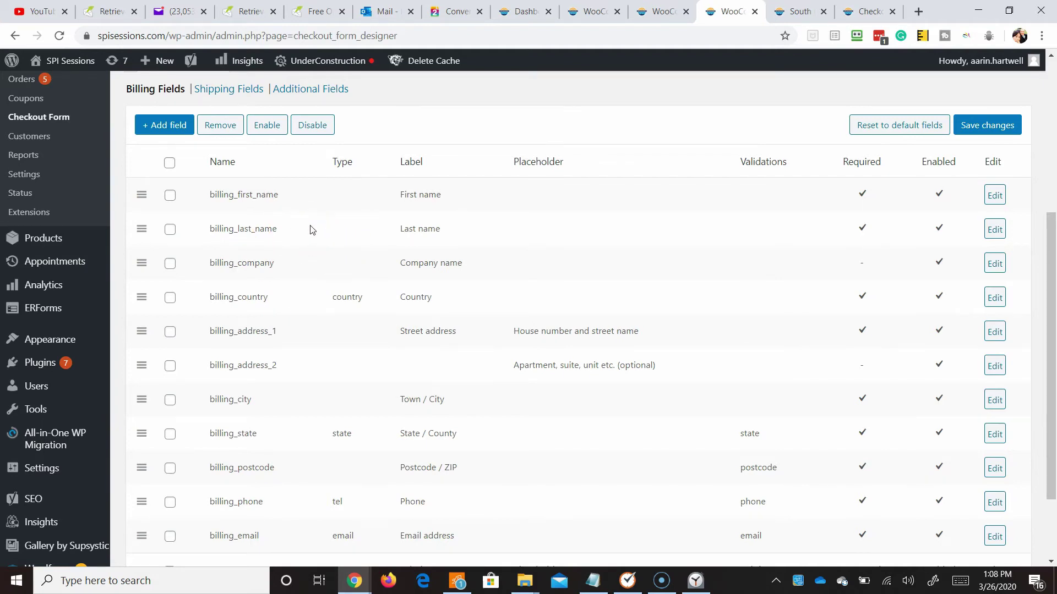
click(160, 125)
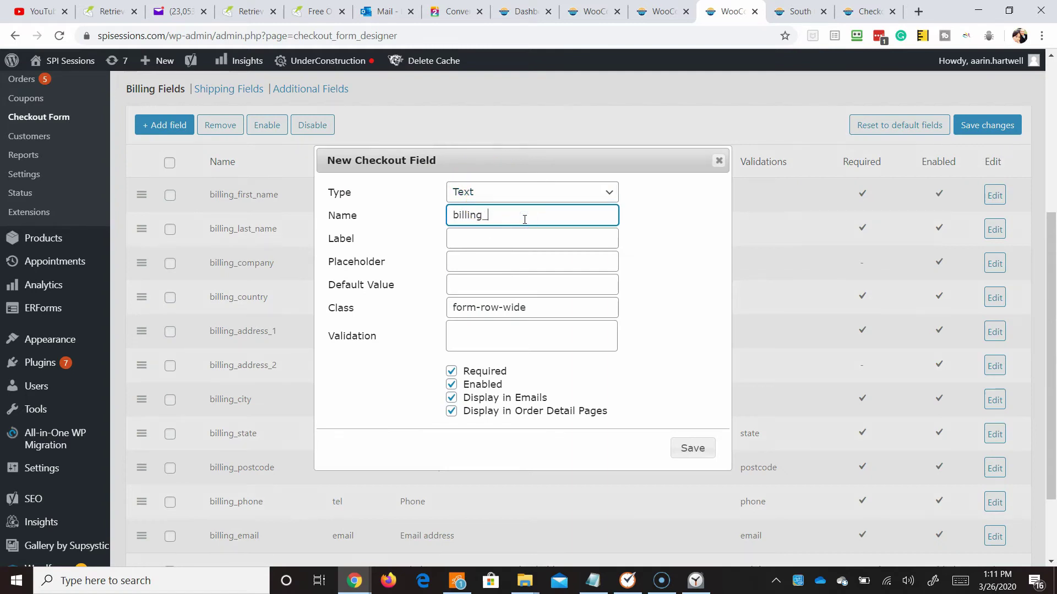
key(Tab)
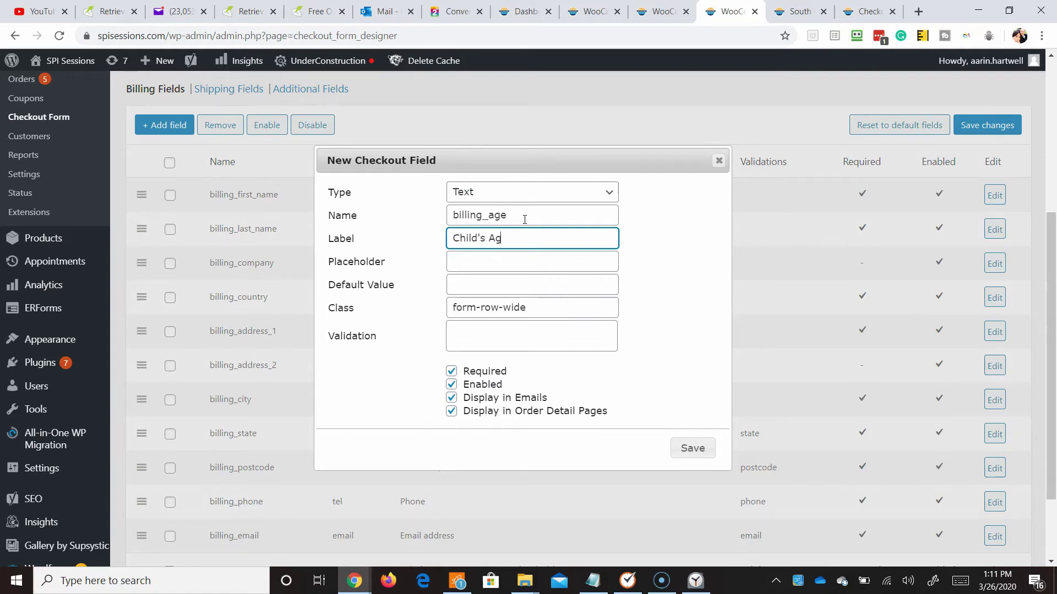
click(516, 266)
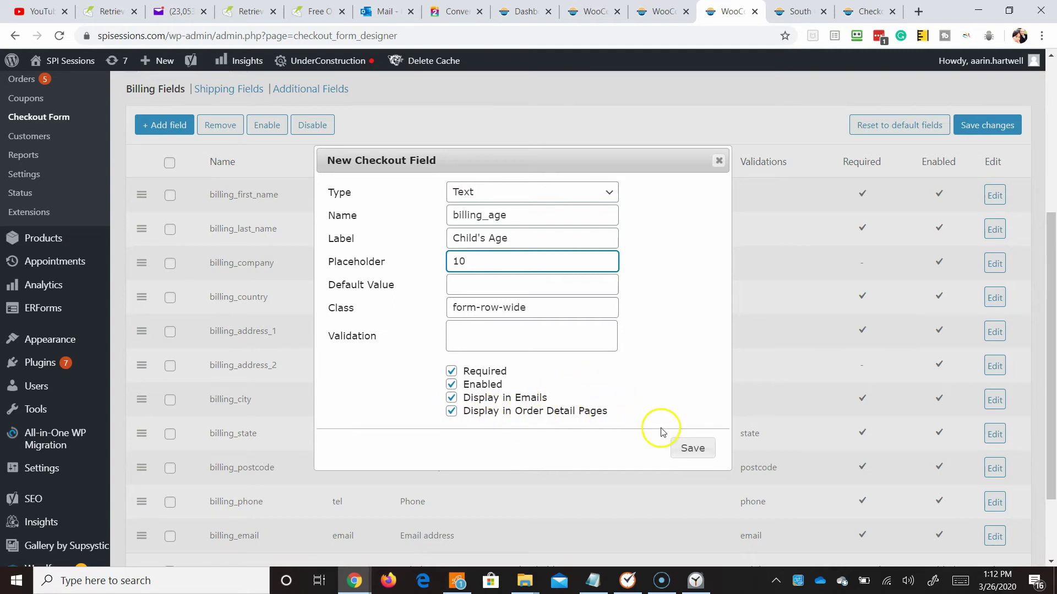
click(692, 449)
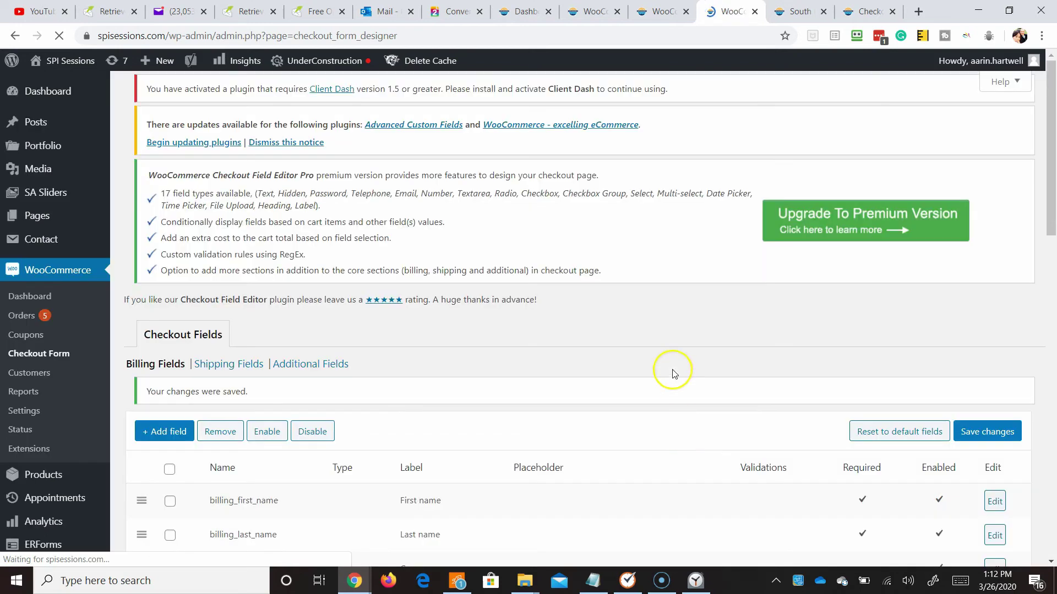
Step: Move the billing_age (Child's Age) row higher in the billing fields list
scroll(672, 373, down, 6)
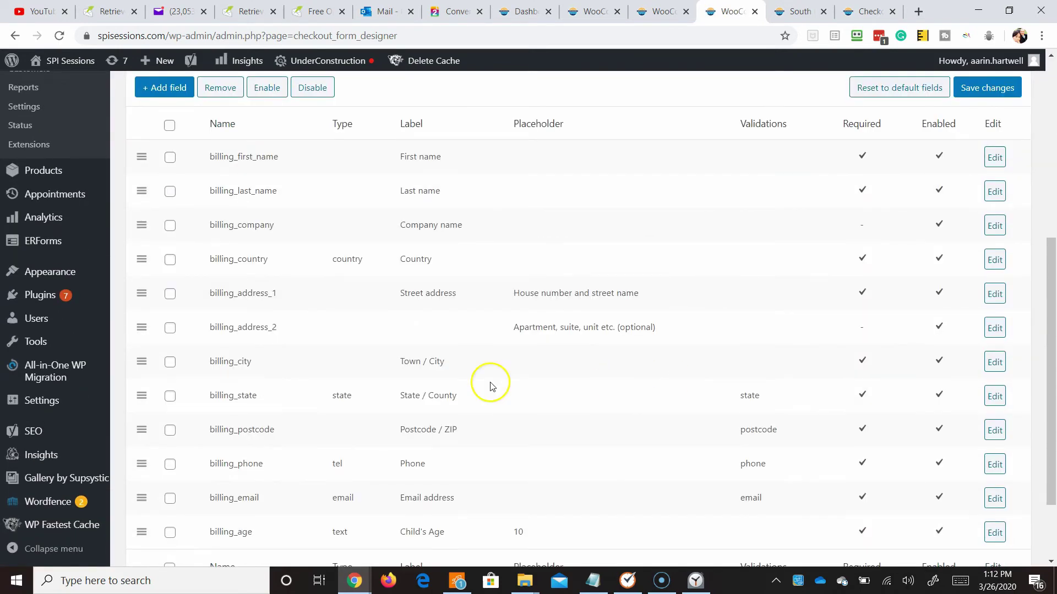
scroll(491, 385, down, 1)
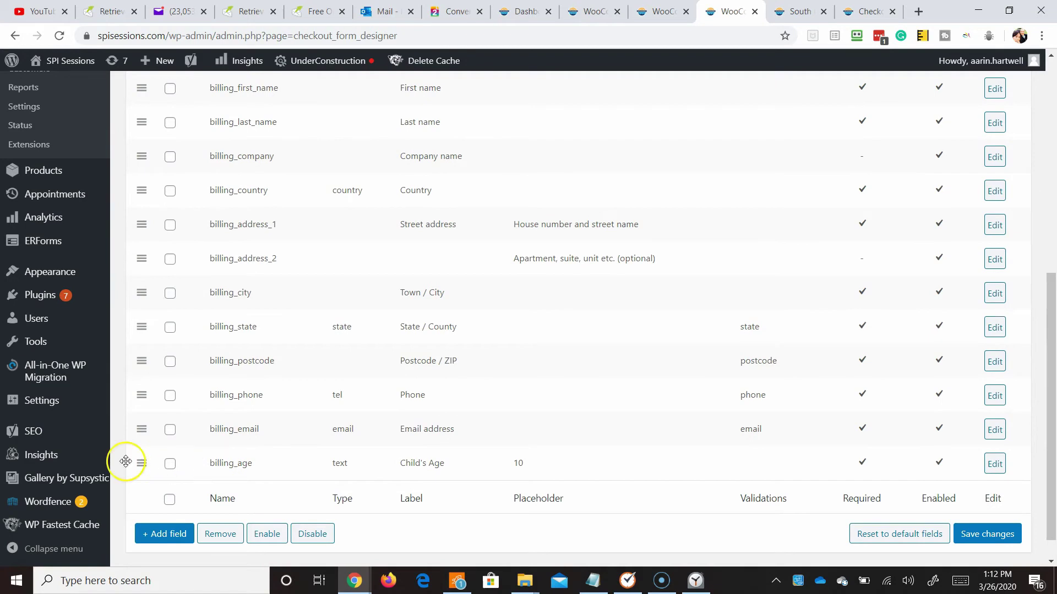
drag(142, 469, 154, 440)
scroll(158, 319, up, 2)
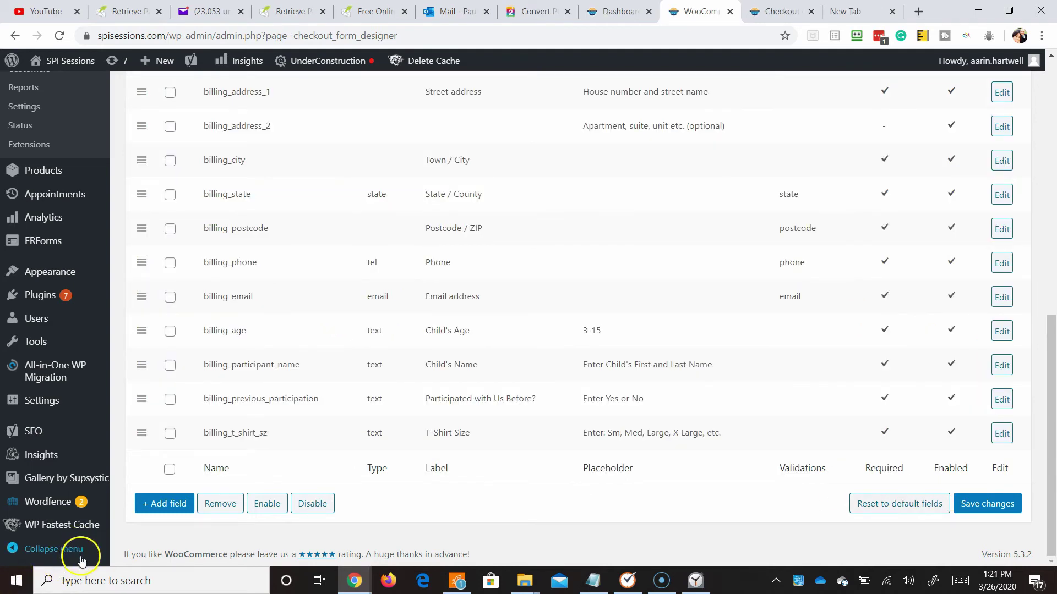
mouse_move(366, 589)
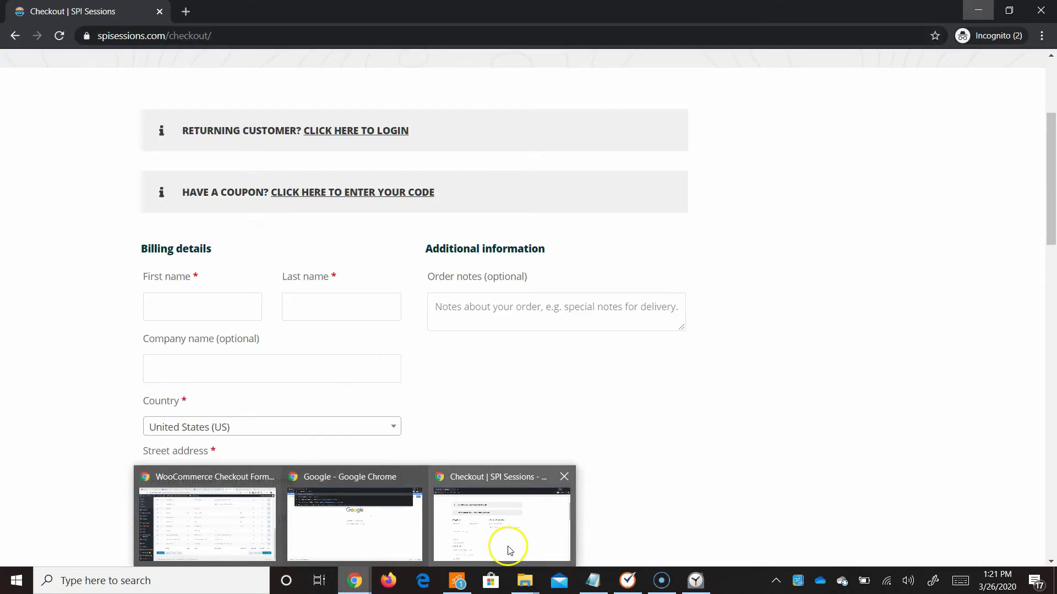
Step: On the incognito checkout page, find the new Child's Age, Child's Name, Participated Before and T-Shirt Size fields
click(509, 549)
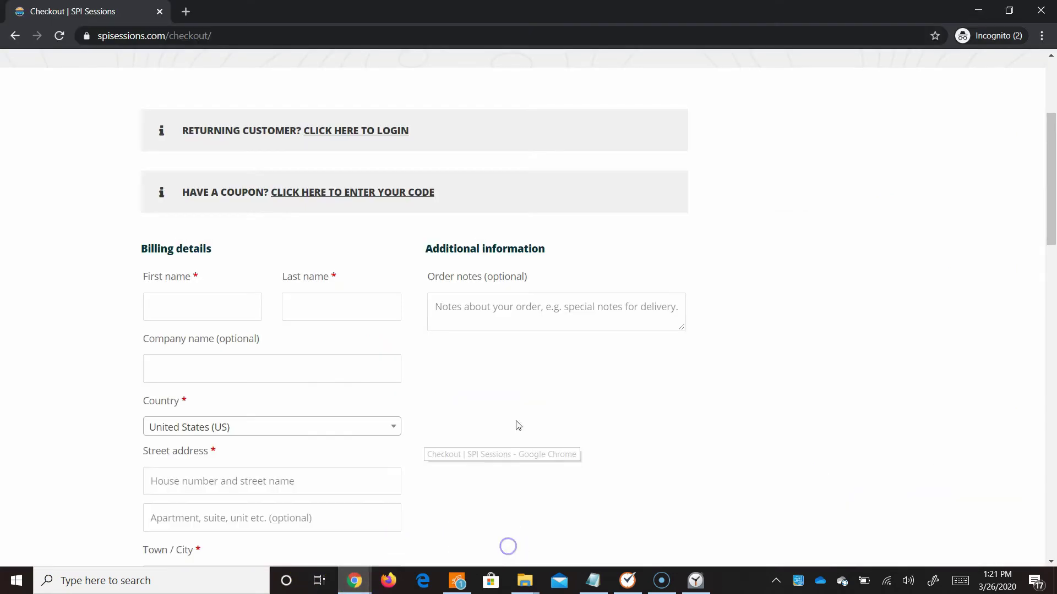
scroll(589, 359, up, 3)
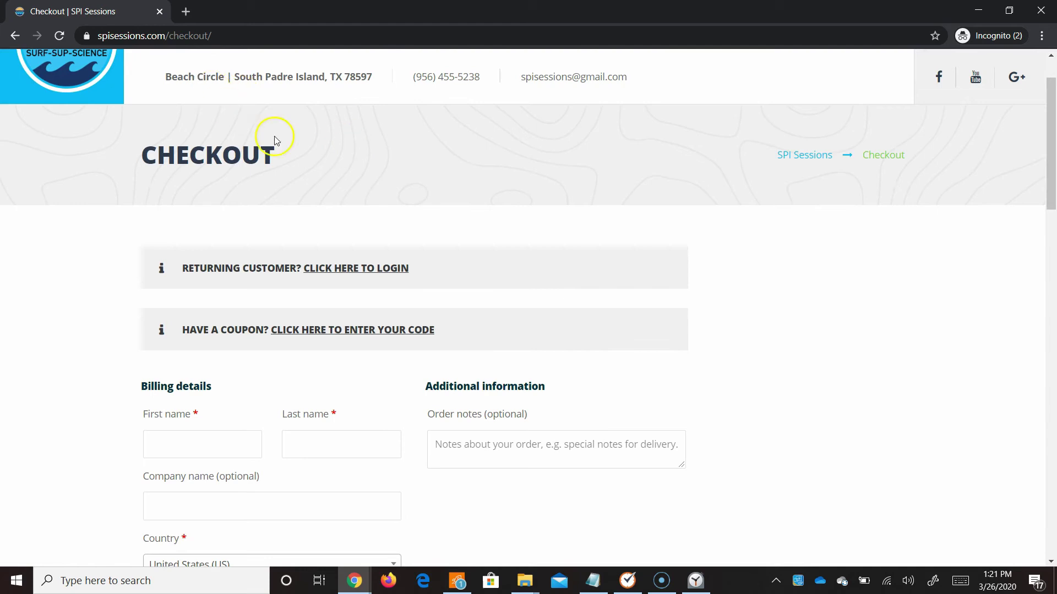
scroll(350, 204, down, 6)
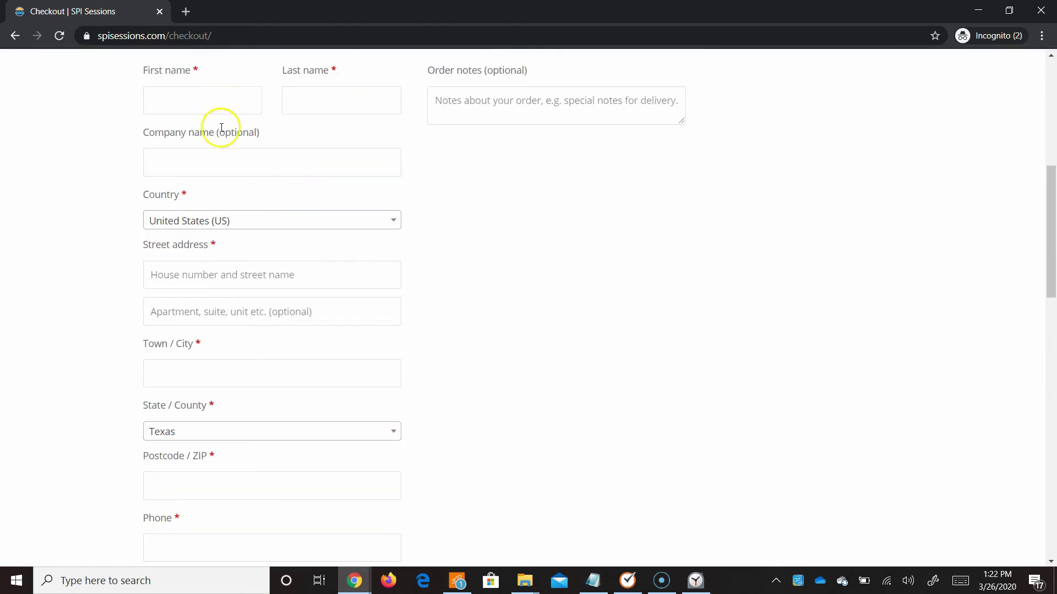
scroll(215, 238, down, 4)
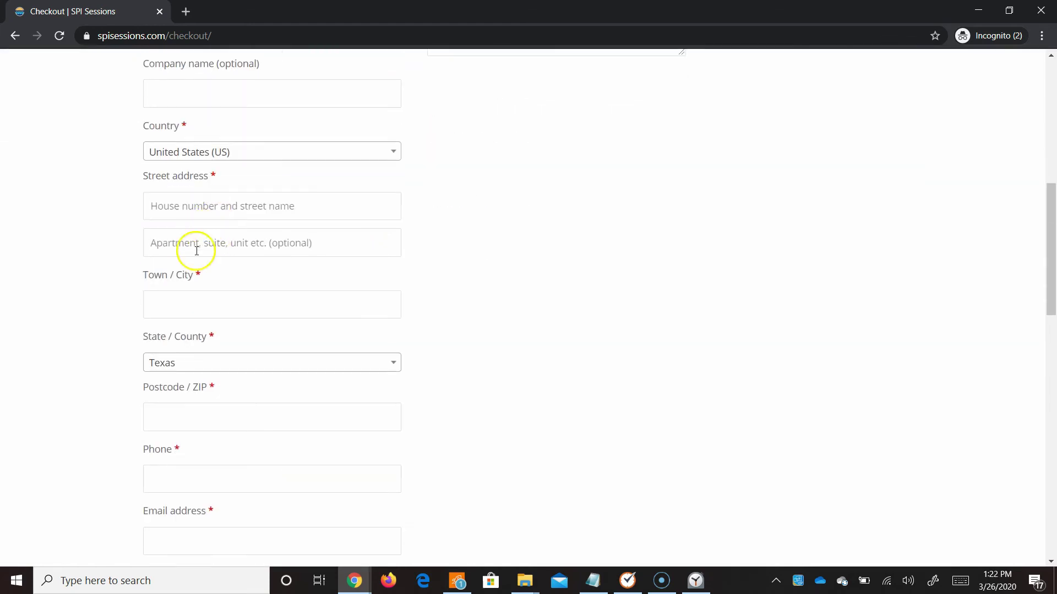
scroll(204, 252, down, 4)
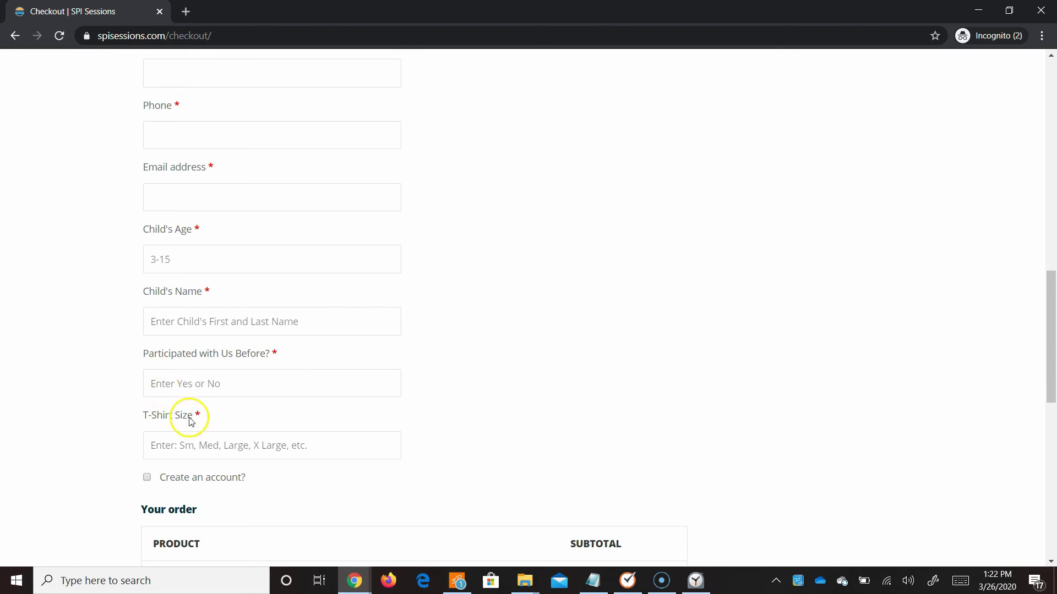
scroll(190, 422, down, 3)
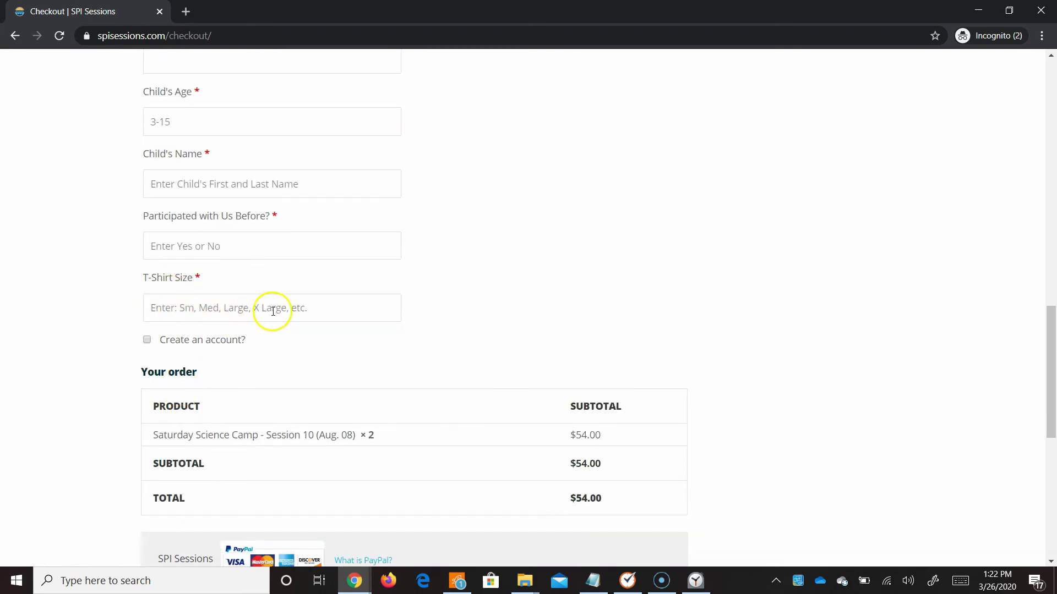
scroll(339, 309, down, 4)
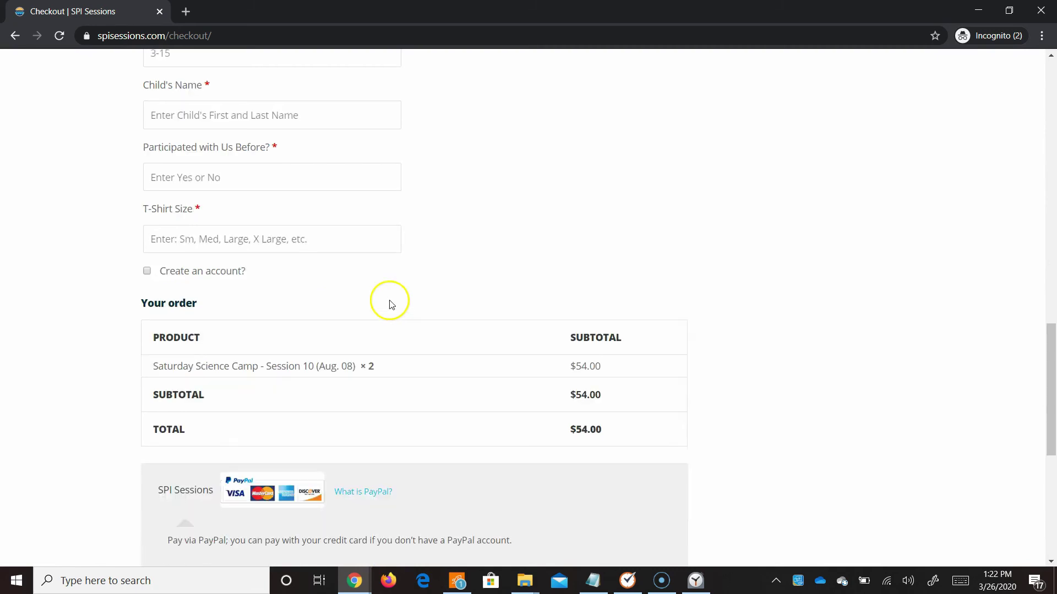